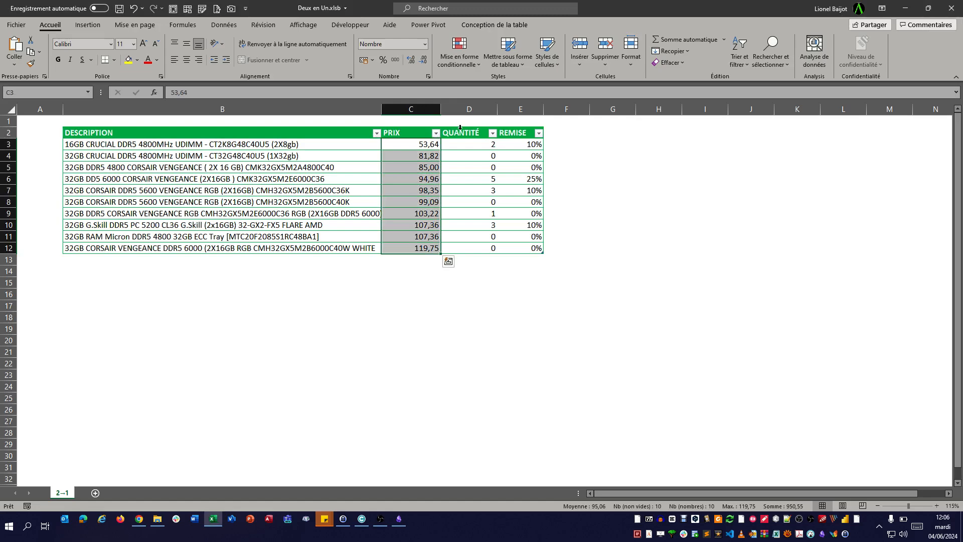
- Load the product price table from the worksheet into the Power Query editor as a query
left_click(461, 127)
left_click(522, 126)
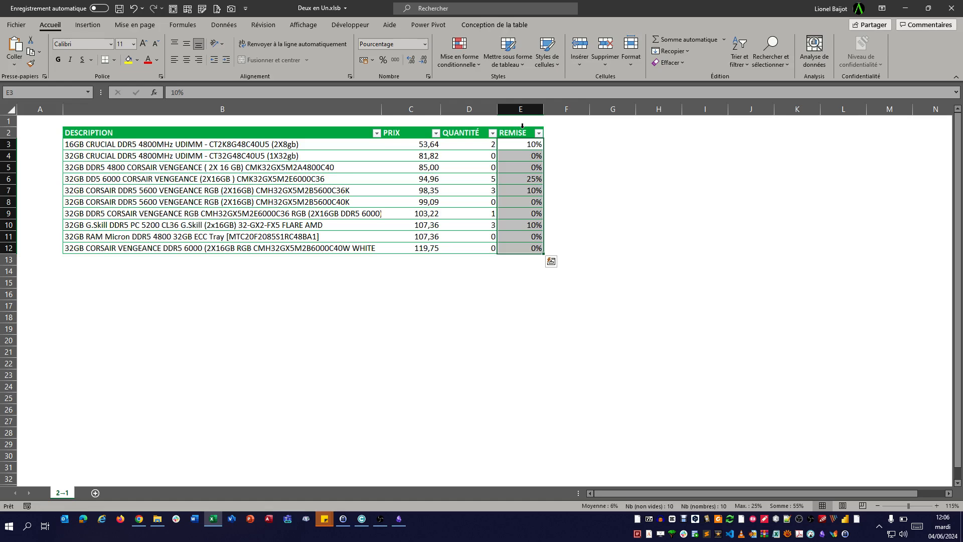
left_click(268, 148)
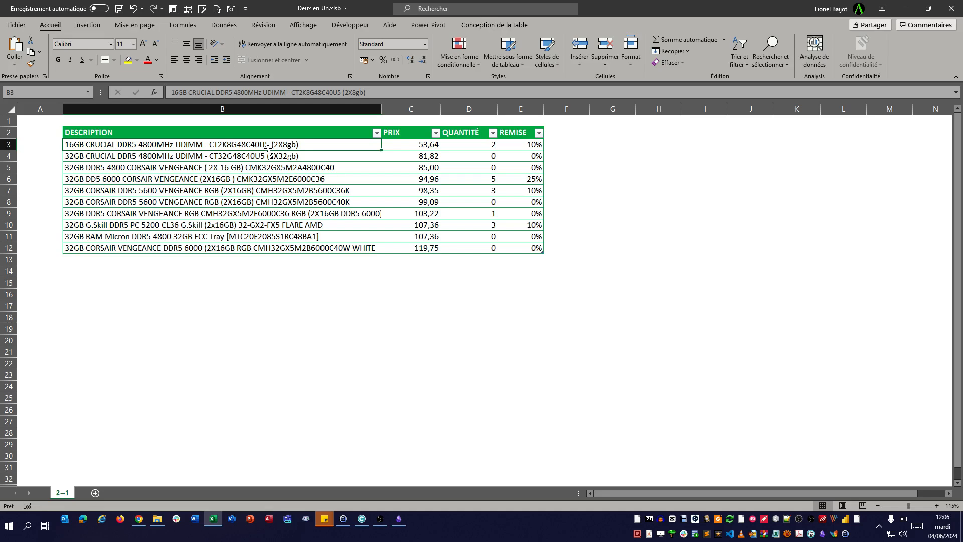
left_click(224, 24)
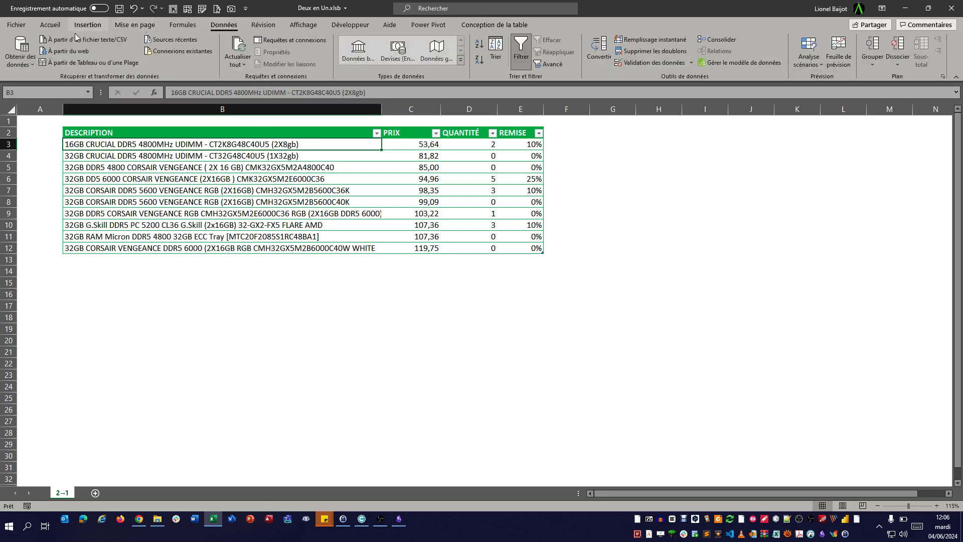
left_click(71, 64)
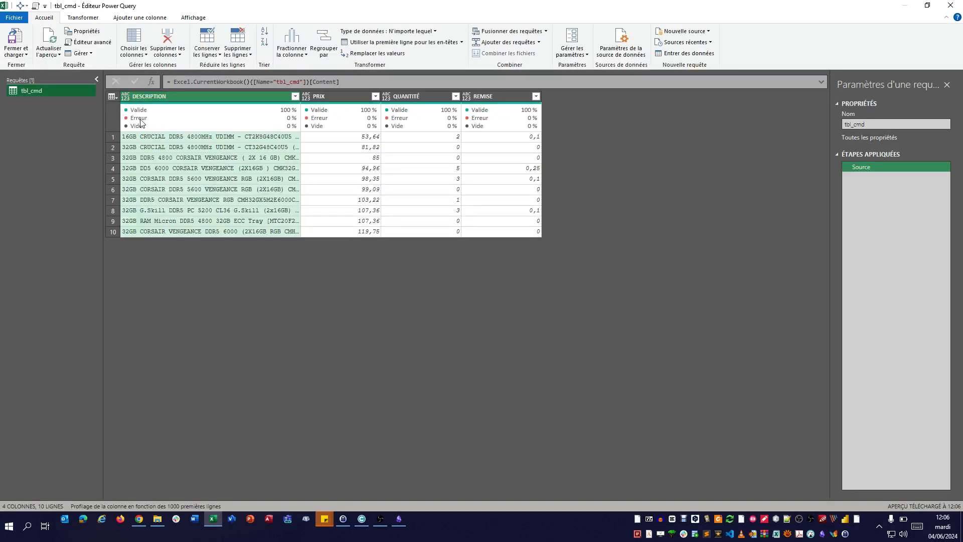
- Set the column types: DESCRIPTION as text, PRIX as currency, QUANTITÉ as whole number and REMISE as percentage
left_click(126, 97)
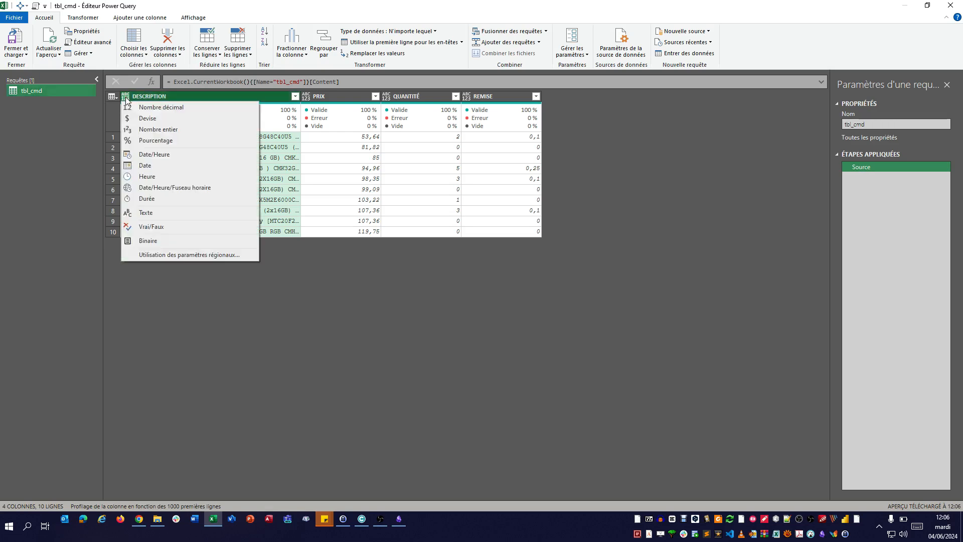
left_click(156, 215)
left_click(306, 96)
left_click(324, 121)
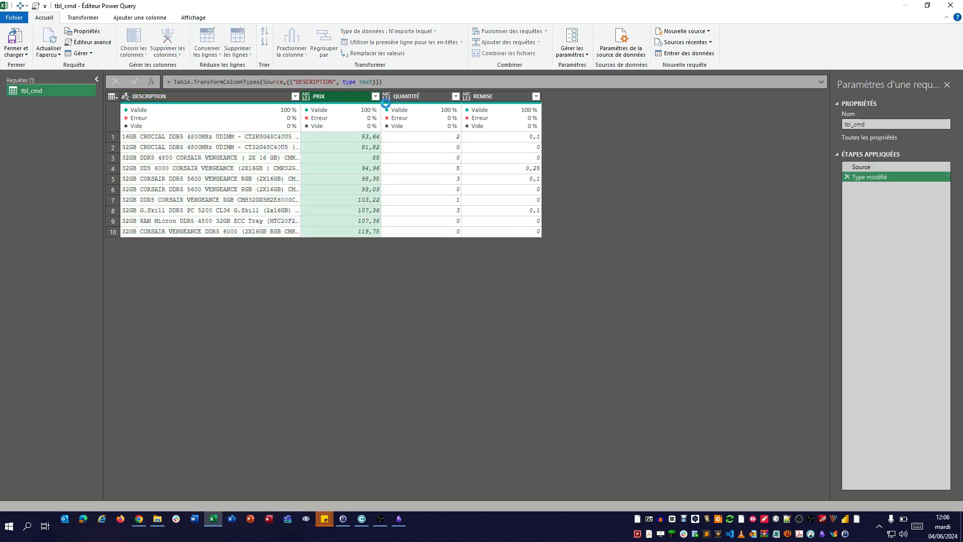
left_click(386, 96)
left_click(401, 128)
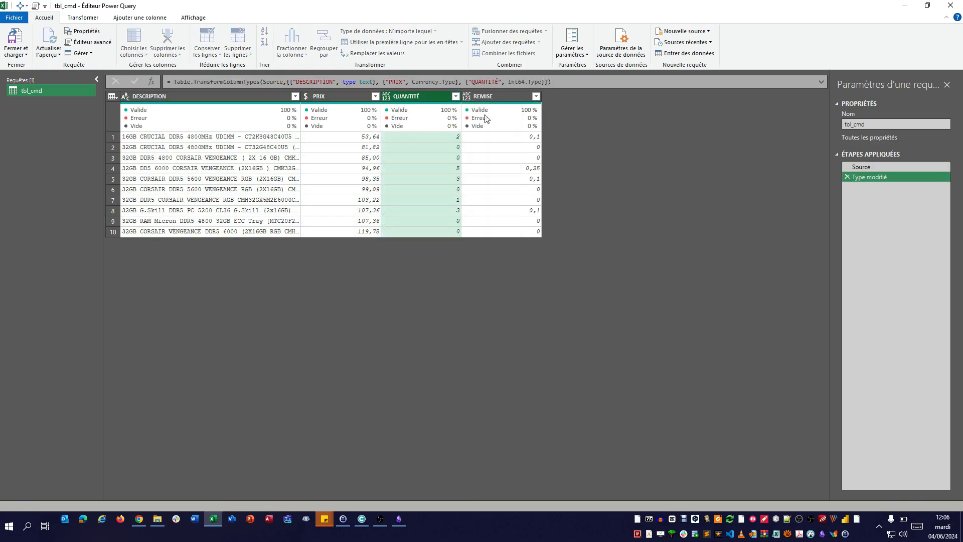
left_click(466, 96)
left_click(491, 142)
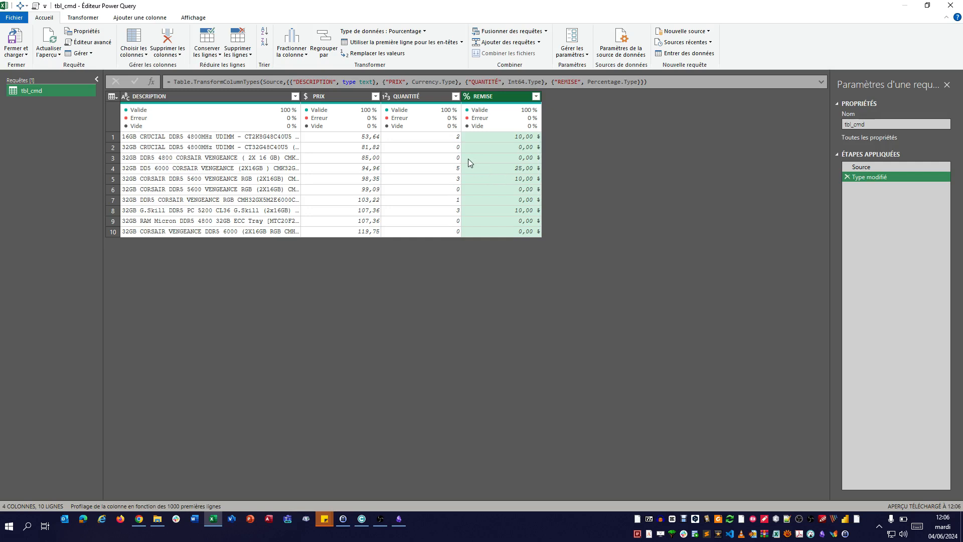
- Add a custom column TOTAL_S with the formula [PRIX] * [QUANTITÉ]
left_click(127, 19)
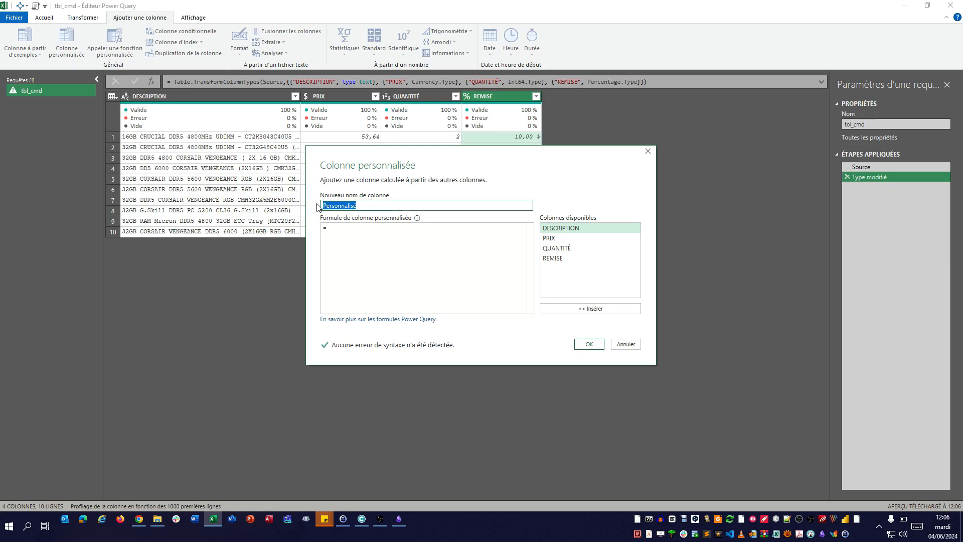
type("TOTAL")
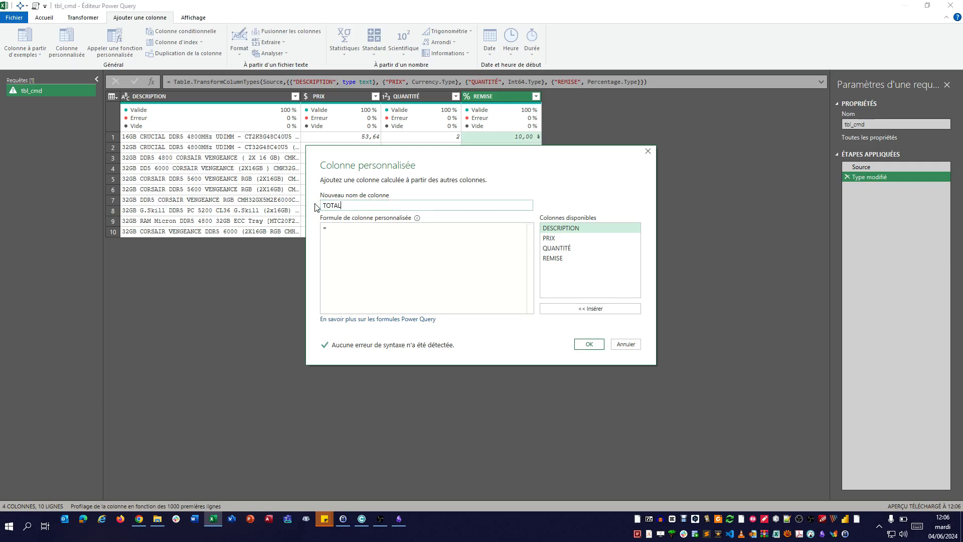
type("_S")
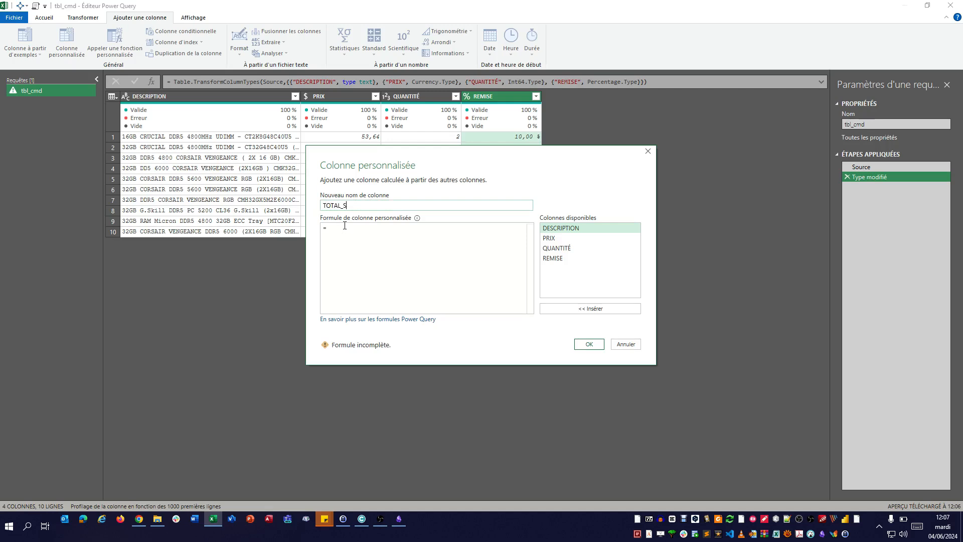
double_click(565, 238)
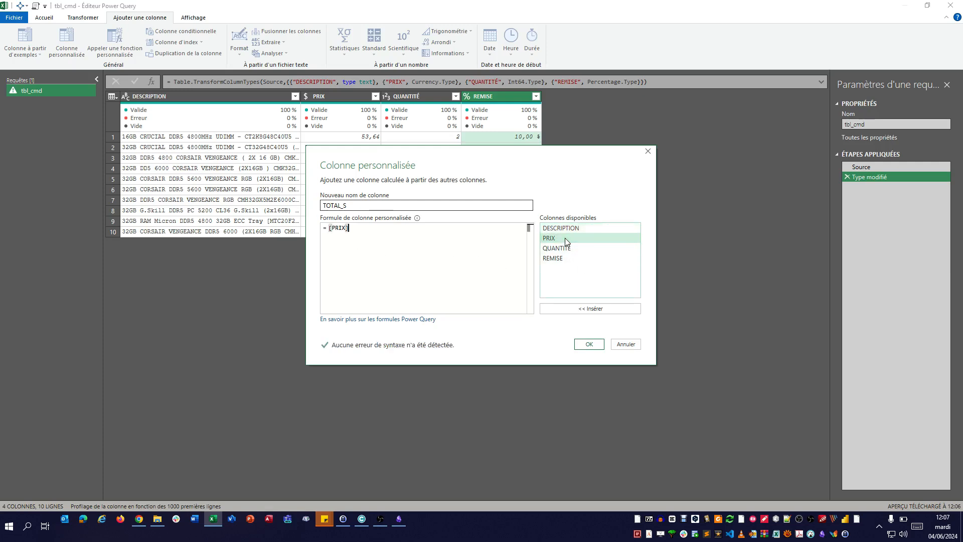
type("*")
double_click(556, 248)
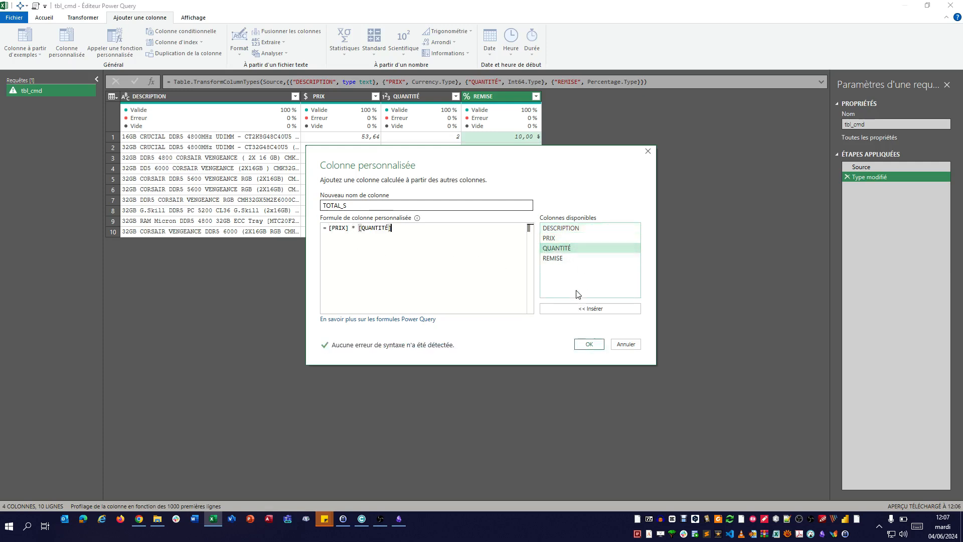
left_click(589, 344)
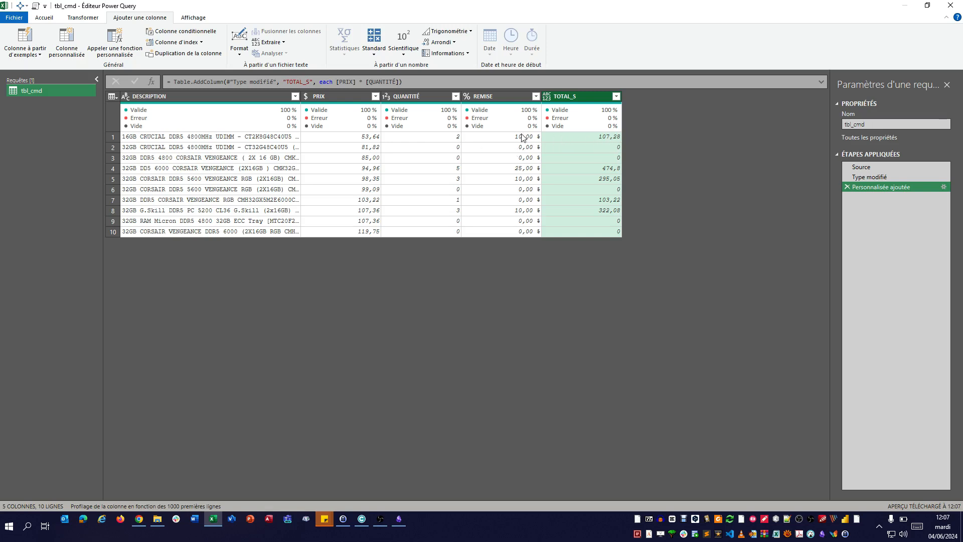
- Start a second custom column named TOTAL_A with the formula [TOTAL_S] * [REMISE]
left_click(68, 42)
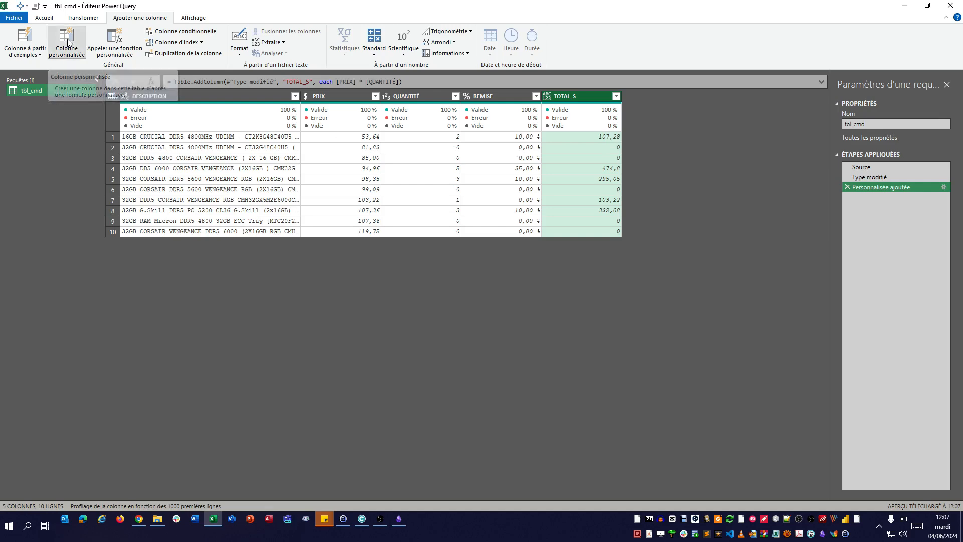
double_click(373, 208)
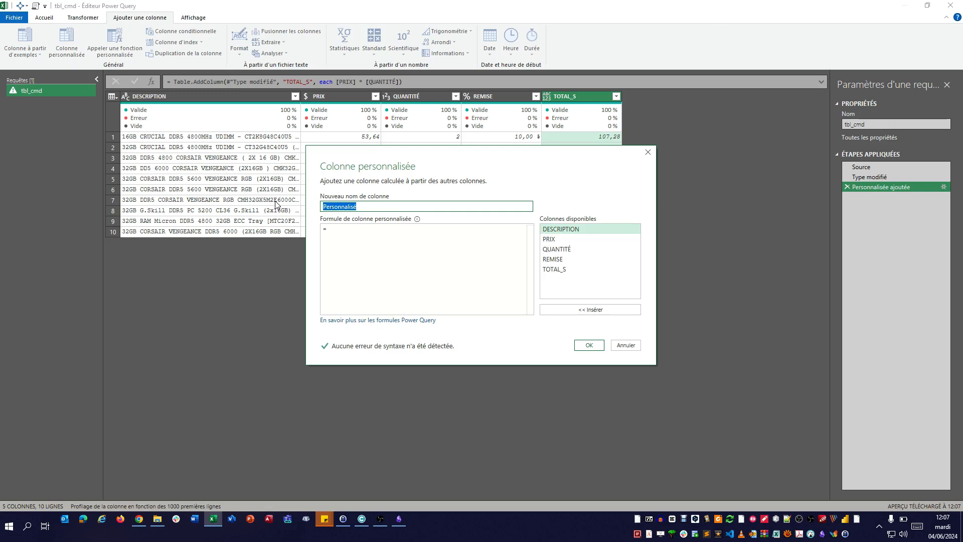
type("TOT")
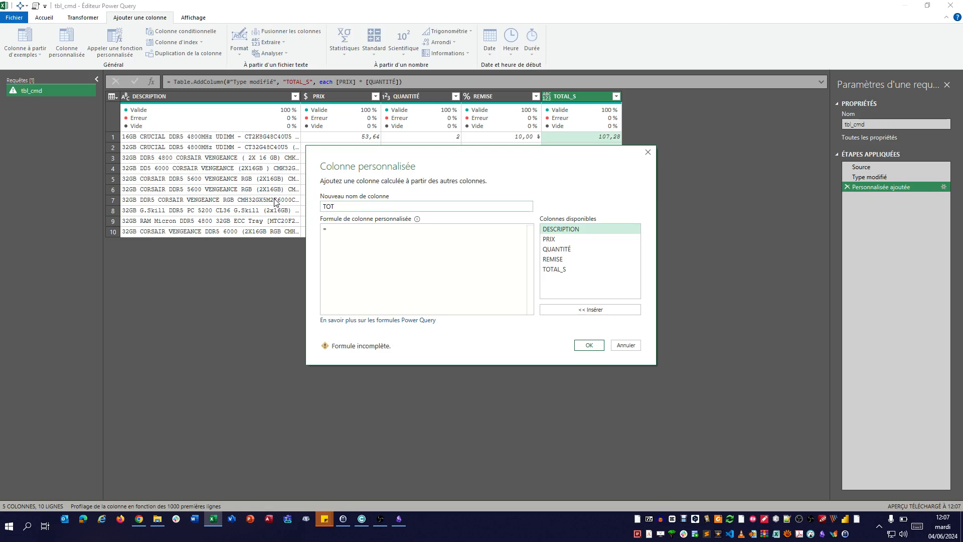
type("AL_A")
left_click(373, 234)
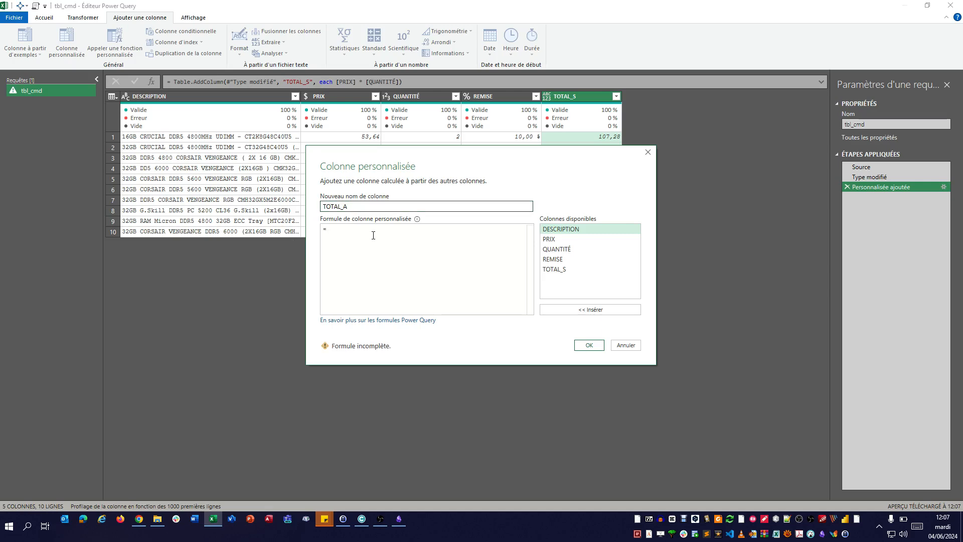
double_click(563, 271)
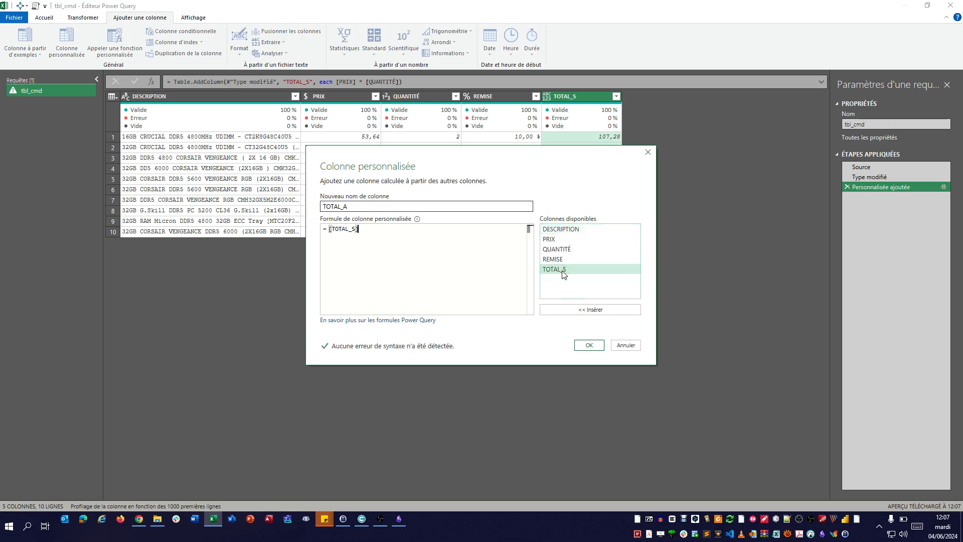
type("*")
left_click(569, 260)
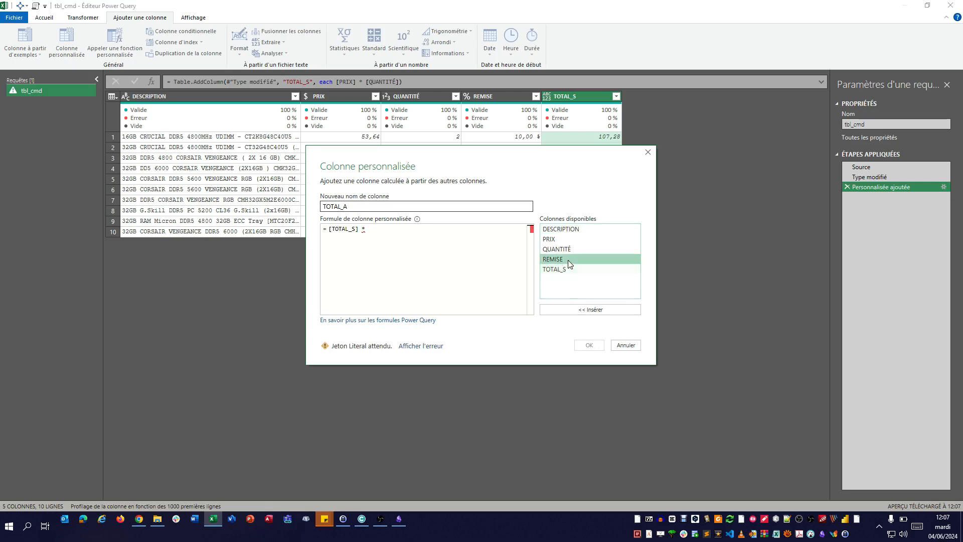
double_click(569, 260)
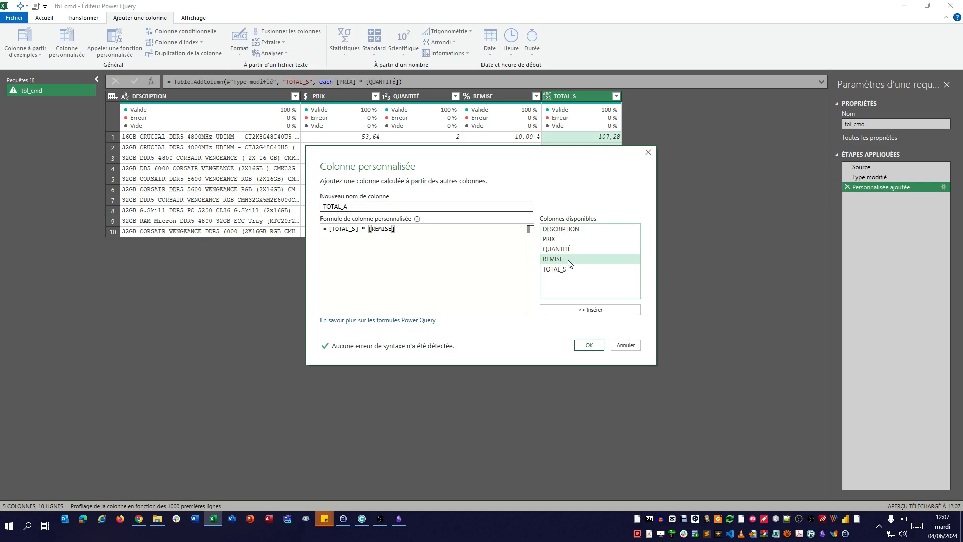
- Change the TOTAL_A formula to [TOTAL_S] - ([TOTAL_S] * [REMISE]) and add the column
left_click(331, 229)
double_click(561, 261)
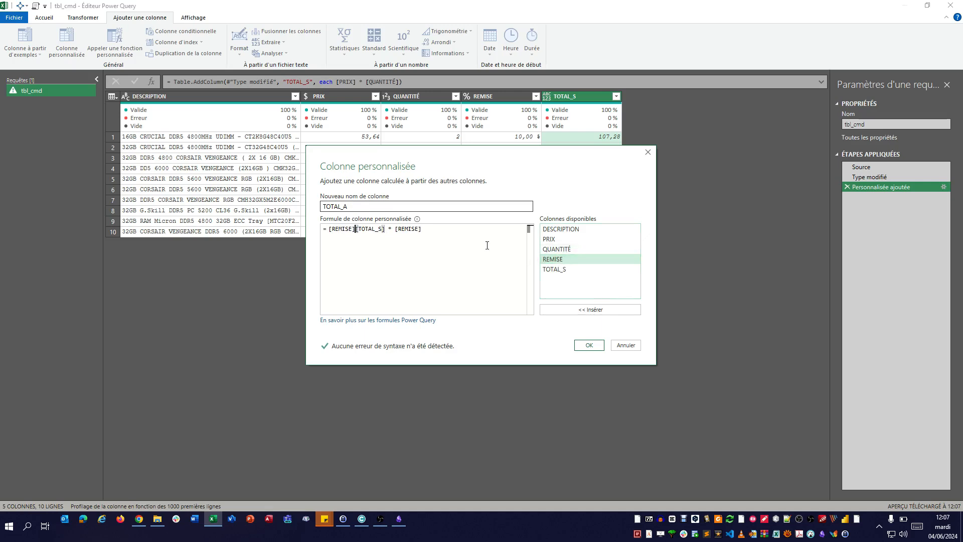
key("BackSpace")
key("BackSpace")
key("BackSpace")
key("BackSpace")
key("BackSpace")
key("BackSpace")
key("BackSpace")
key("BackSpace")
double_click(554, 269)
type("- 5")
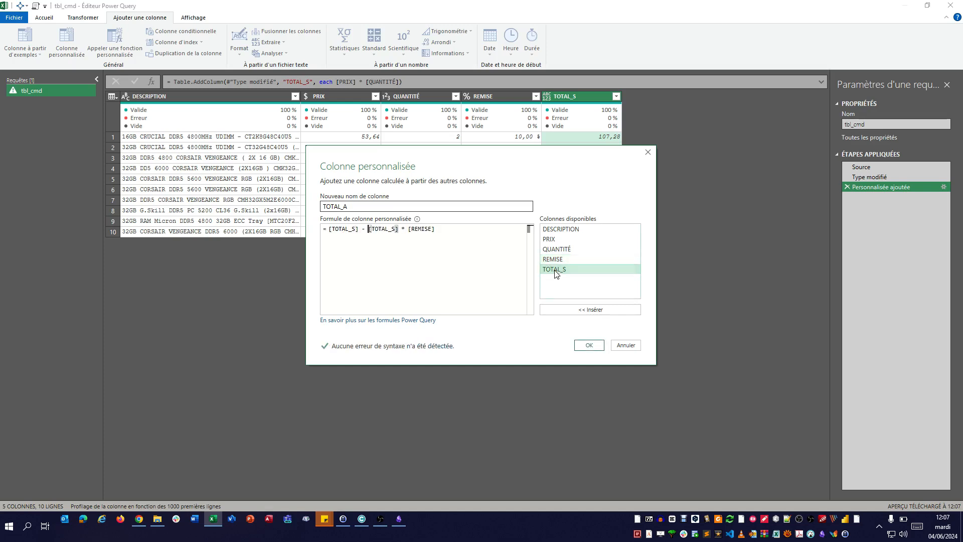
key("BackSpace")
type("()")
left_click(590, 345)
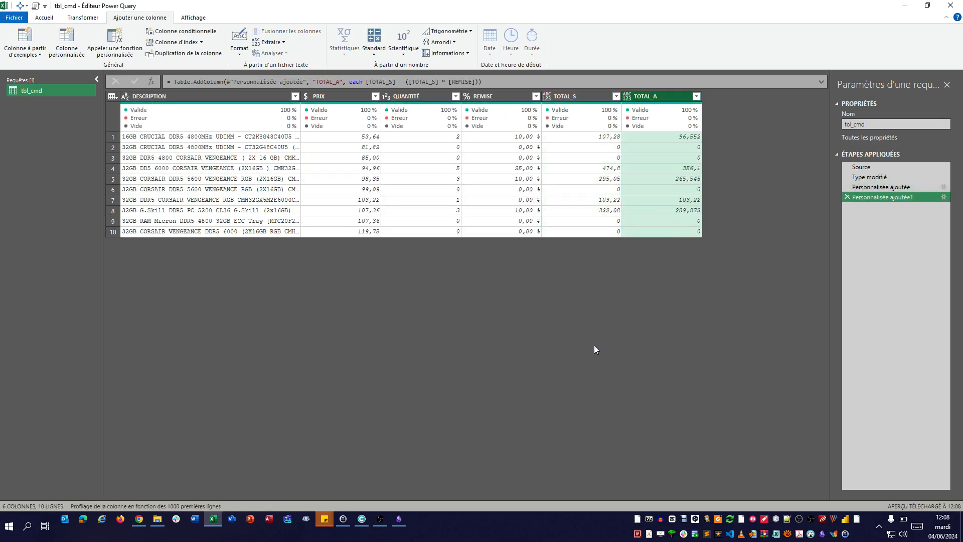
- Review the TOTAL_S and TOTAL_A results and delete both custom-column steps from the query
left_click(607, 139)
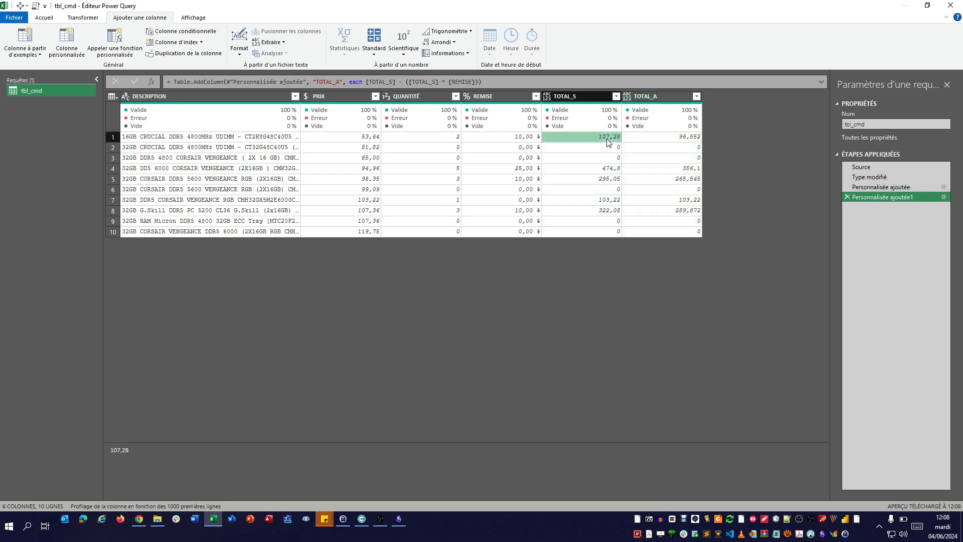
left_click(681, 140)
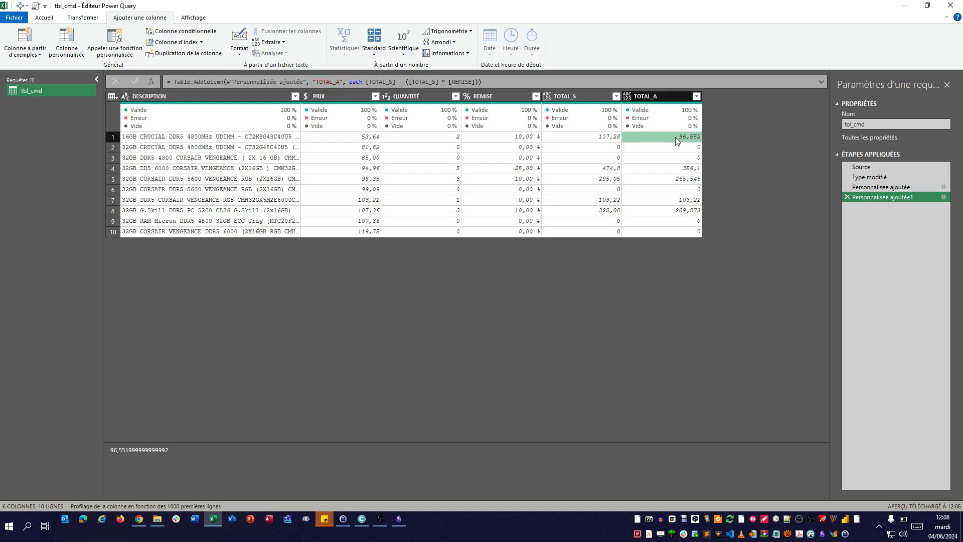
left_click(885, 190)
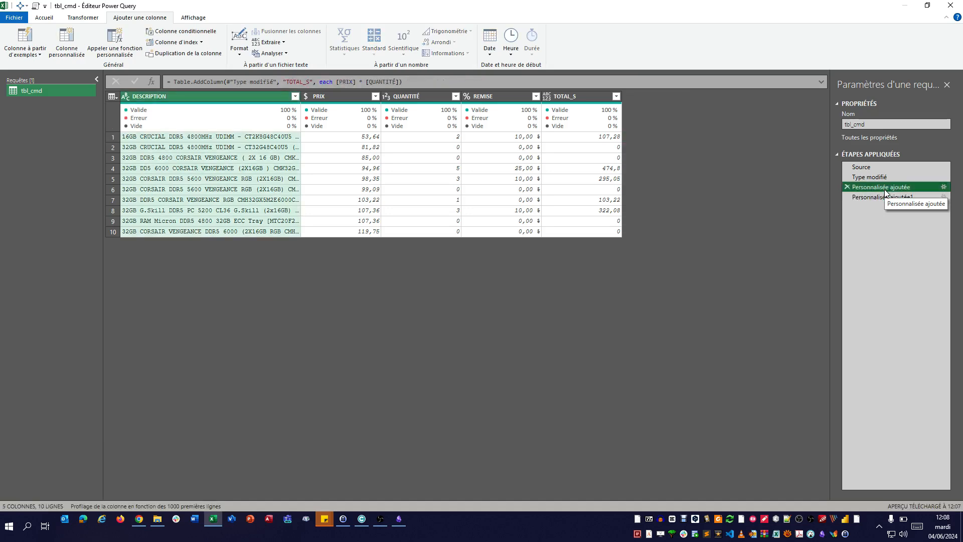
left_click(884, 198)
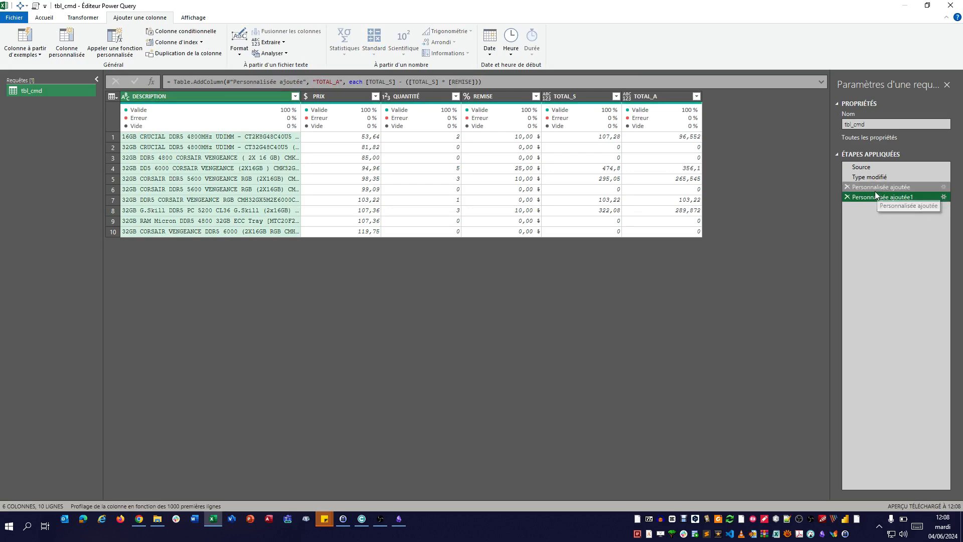
left_click(847, 198)
left_click(848, 187)
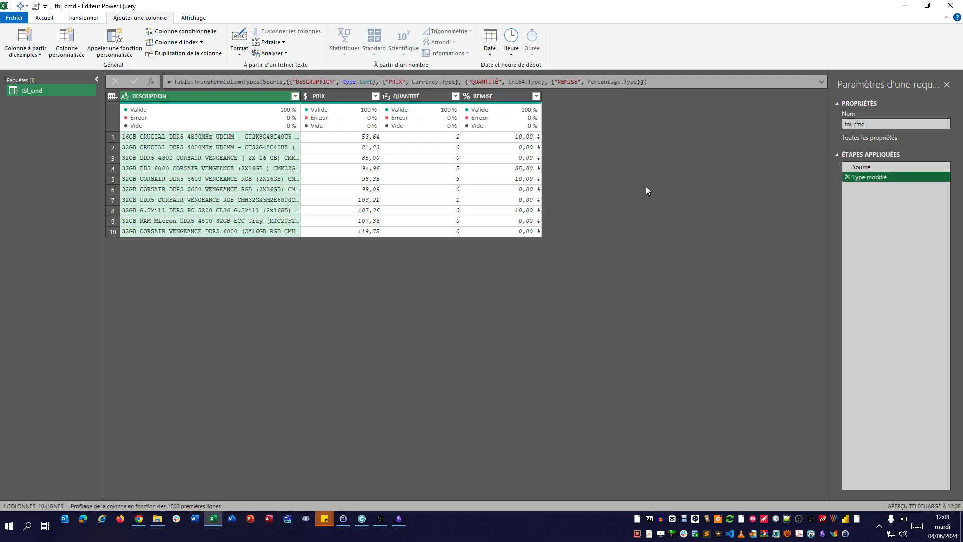
- Start a new custom column whose formula is an empty record, with its square brackets on separate lines
left_click(70, 48)
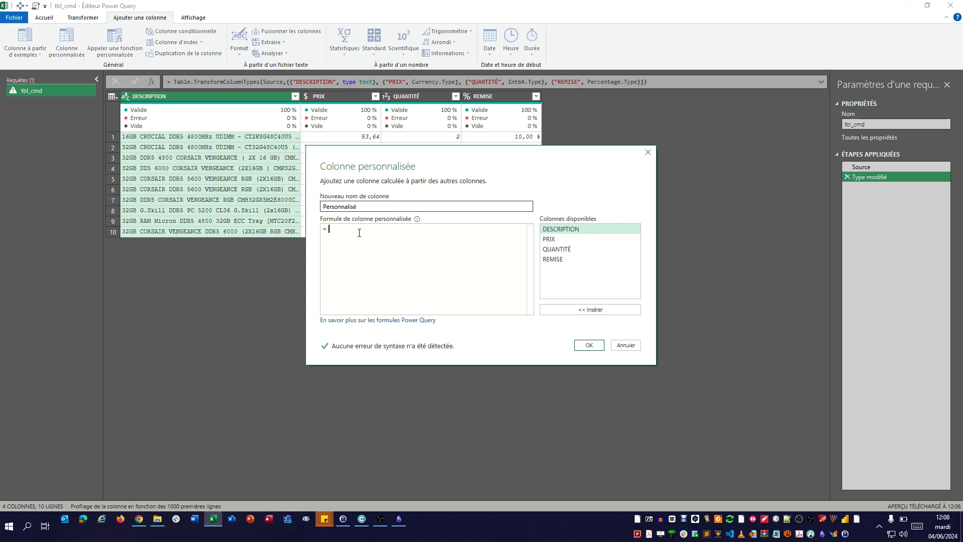
type("[")
key("Escape")
key("Return")
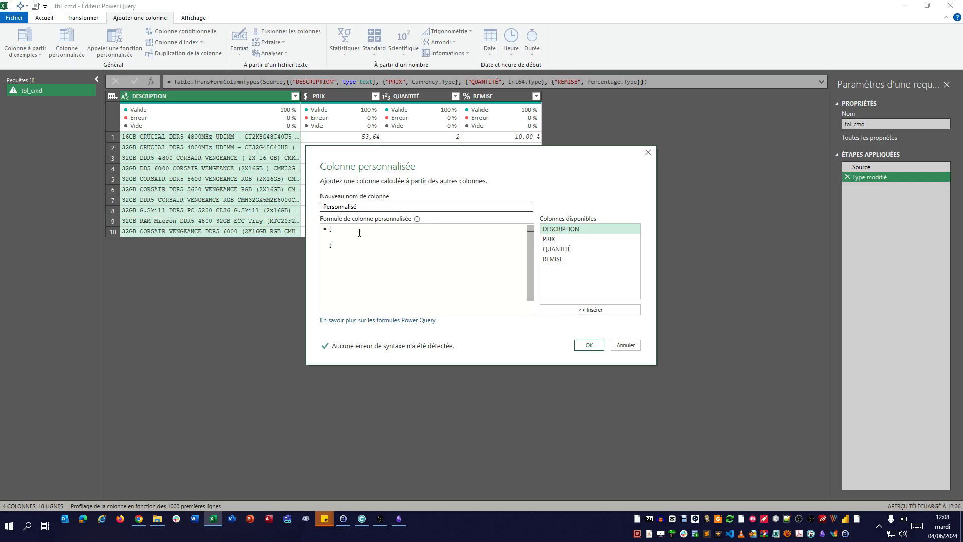
- Define the record field TOTAL_S as [PRIX] * [QUANTITÉ]
type("TOTAL_S")
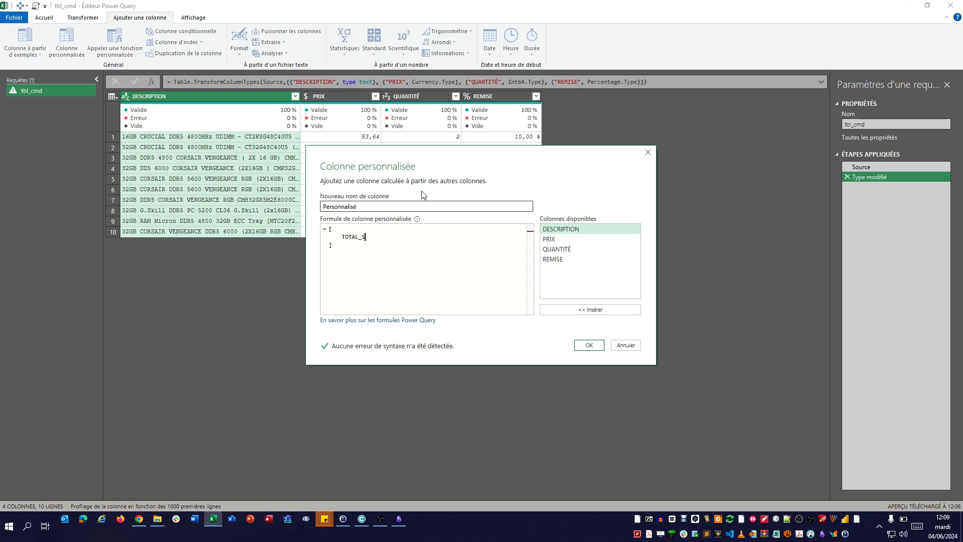
type(" +")
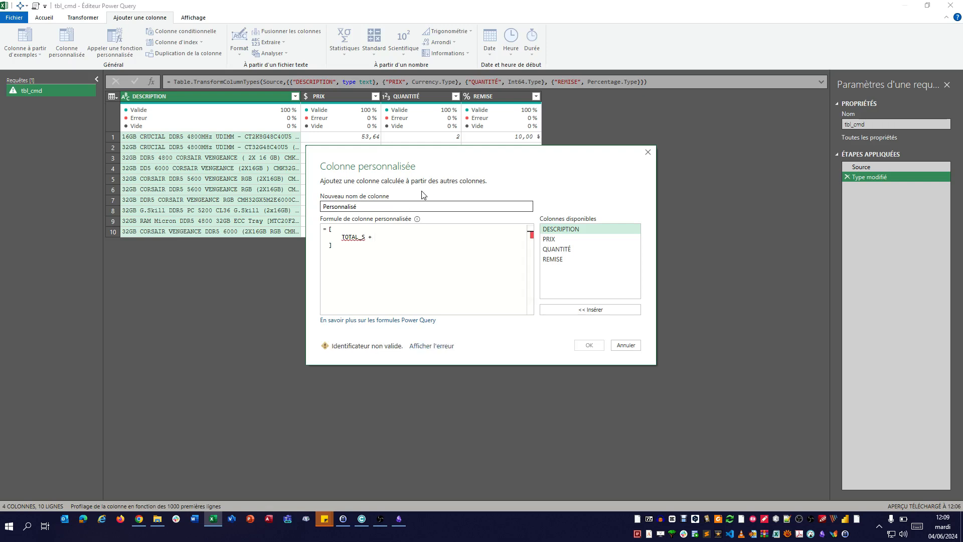
key("BackSpace")
key("BackSpace")
type("=")
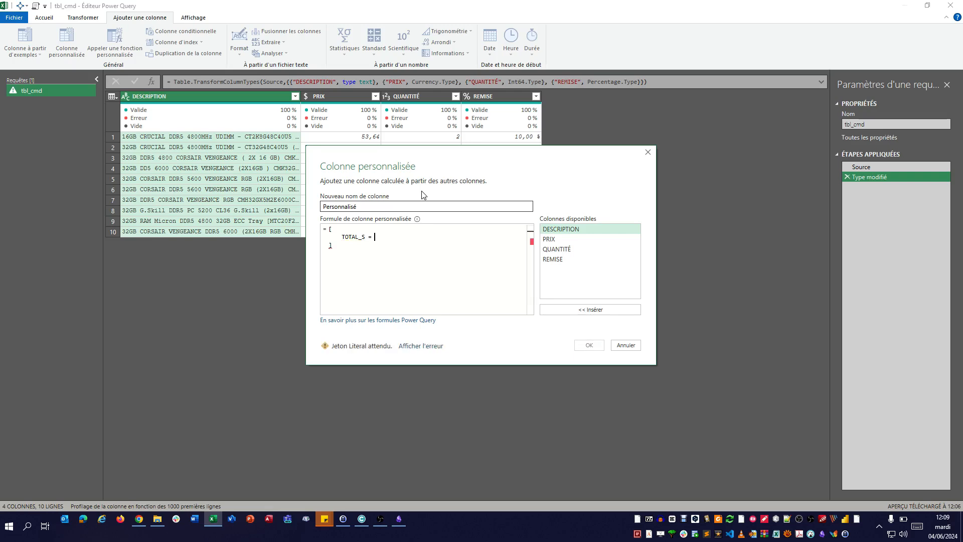
double_click(559, 237)
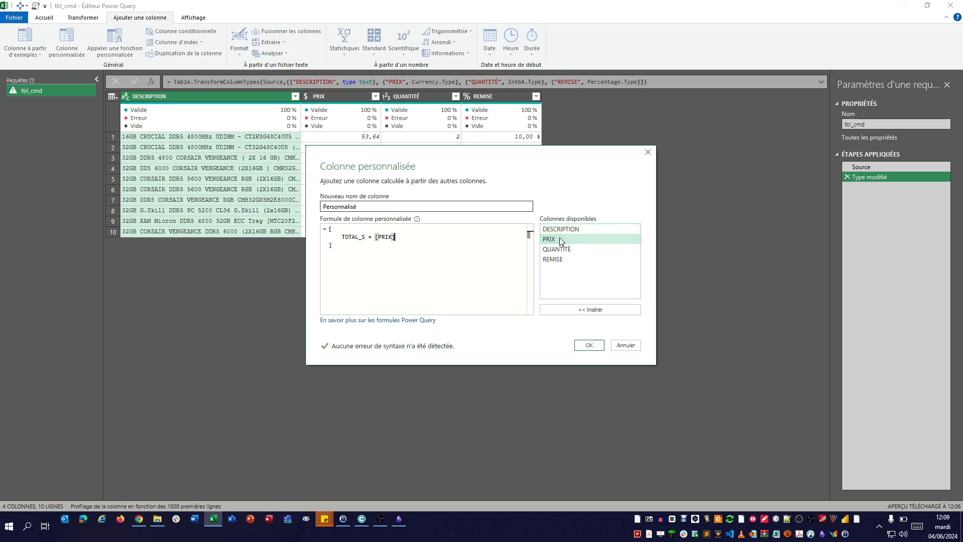
type("*")
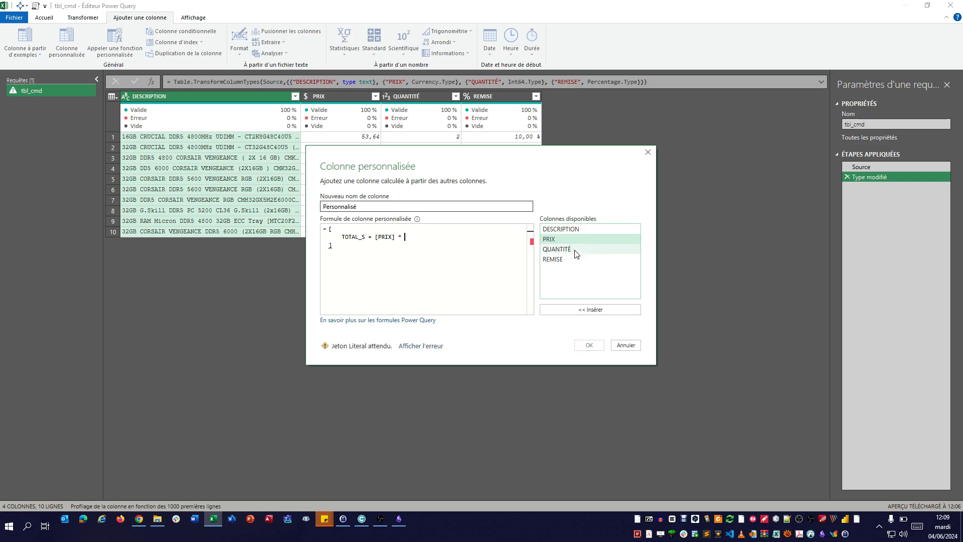
double_click(576, 251)
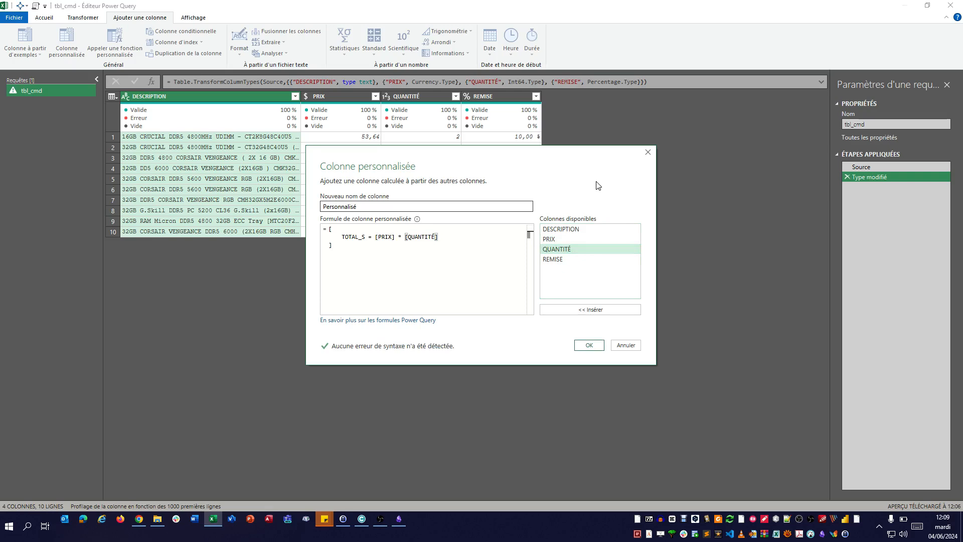
- Begin a second record field named TOTAL_A on a new line, separated from TOTAL_S by a comma
type(",")
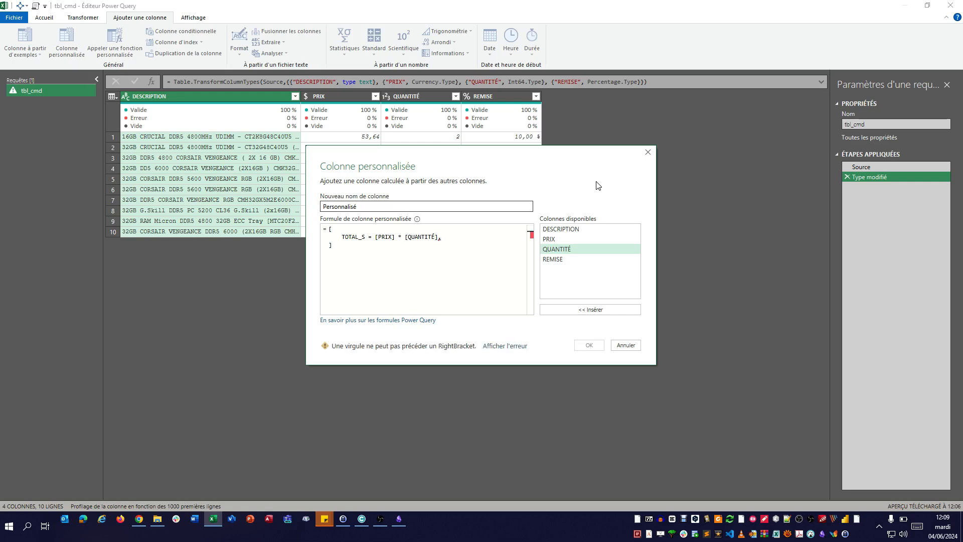
key("Return")
type("TOT")
type("AL")
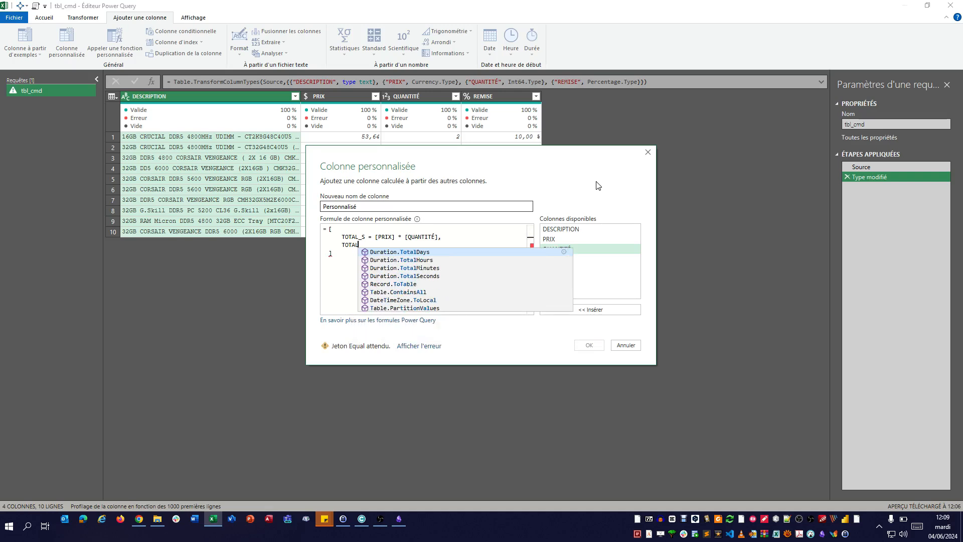
type("_A =")
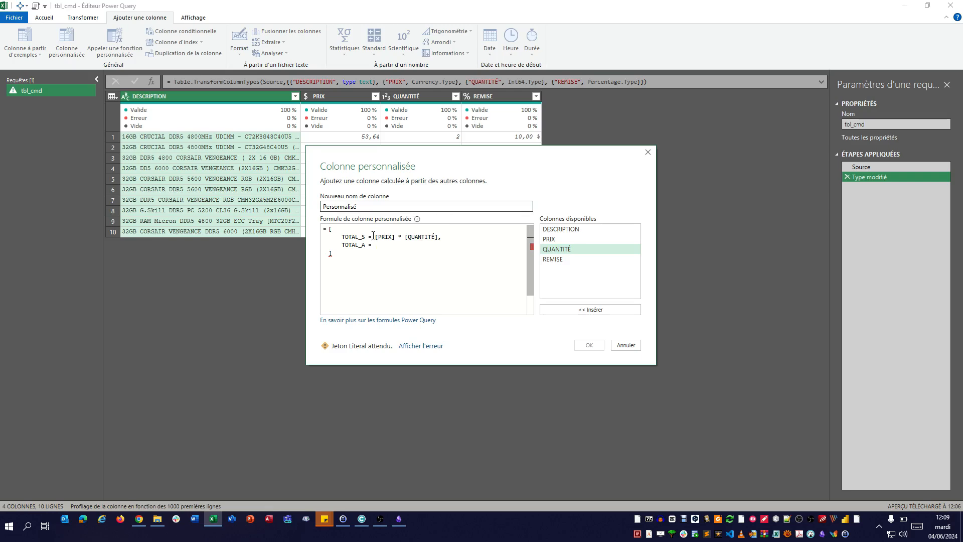
left_click_drag(376, 237, 438, 238)
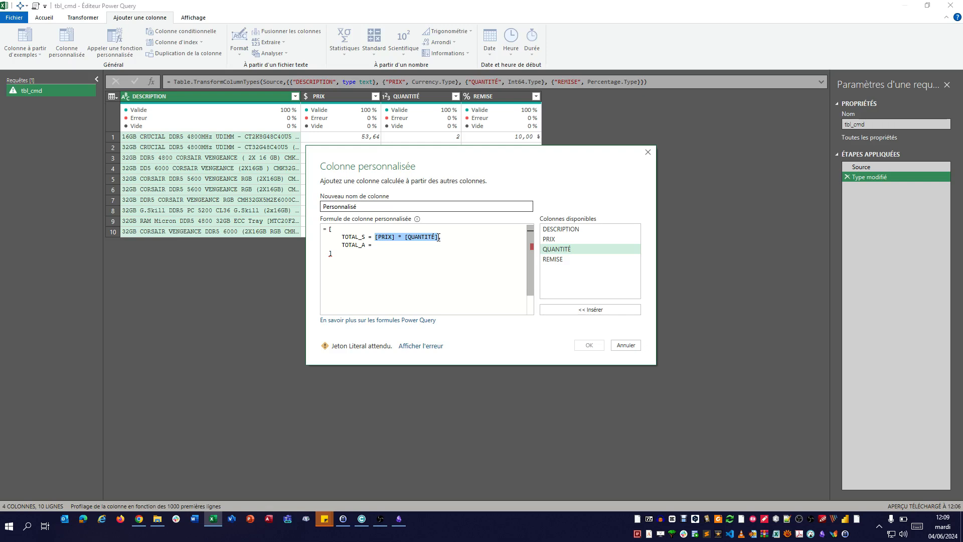
left_click(408, 248)
left_click(586, 229)
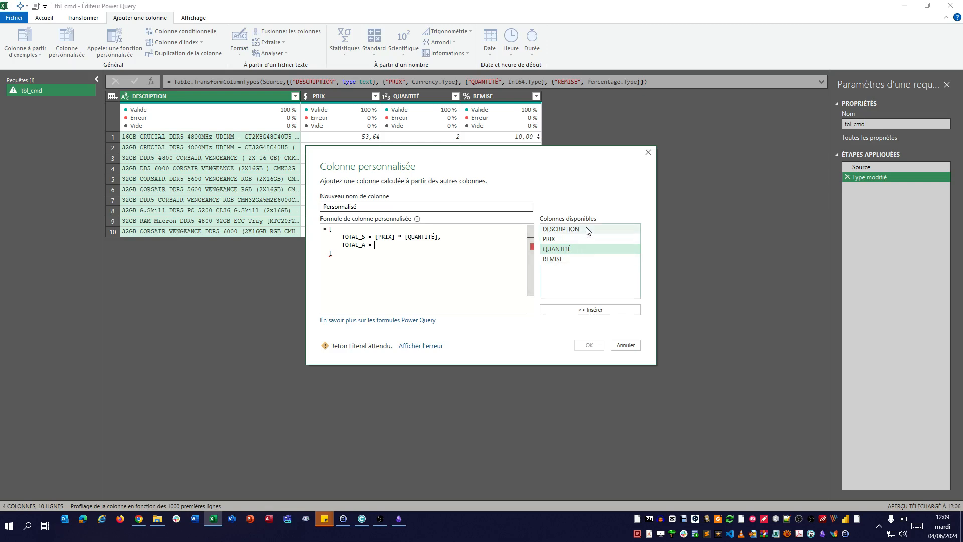
left_click(581, 239)
left_click(580, 249)
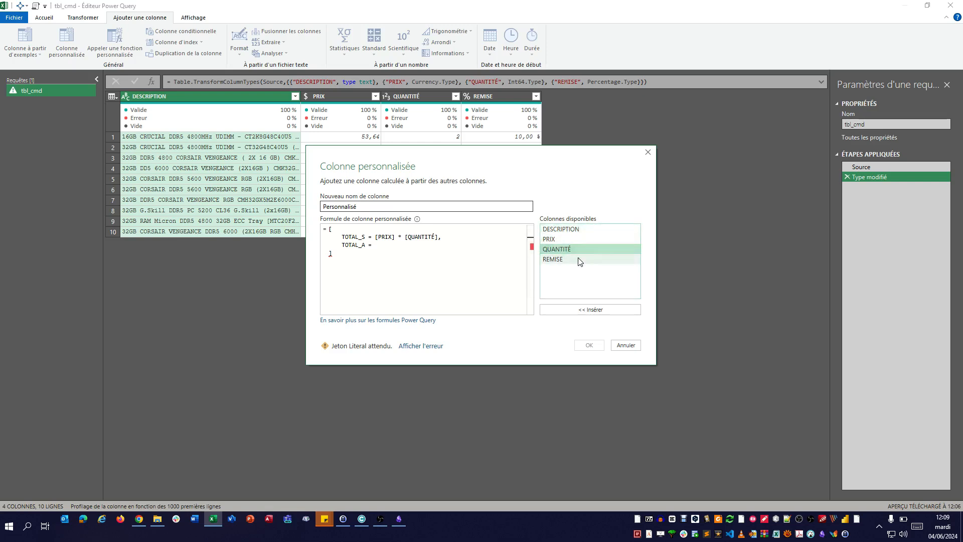
left_click(579, 259)
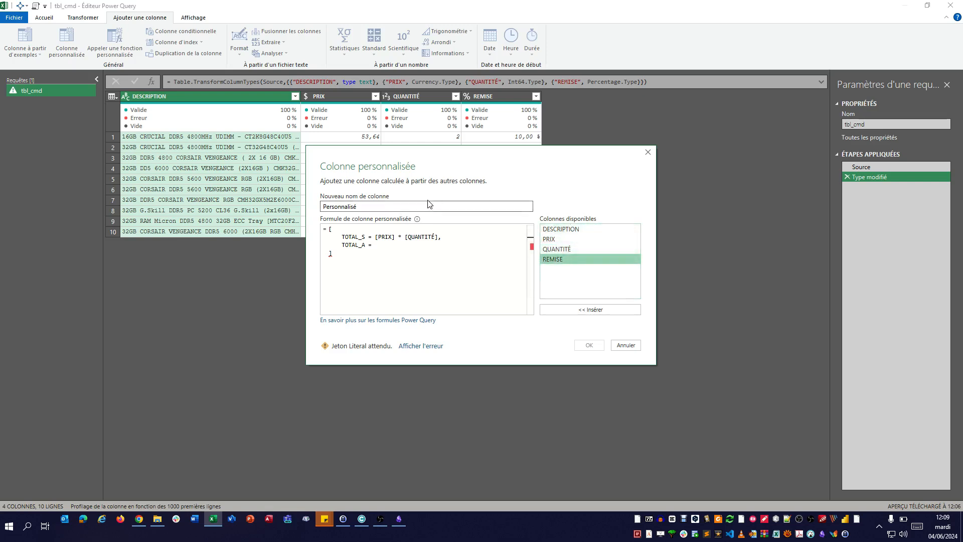
- Complete the TOTAL_A field with the expression TOTAL_S - (TOTAL_S * [REMISE]), reusing the field name TOTAL_S
double_click(352, 237)
key("ctrl+c")
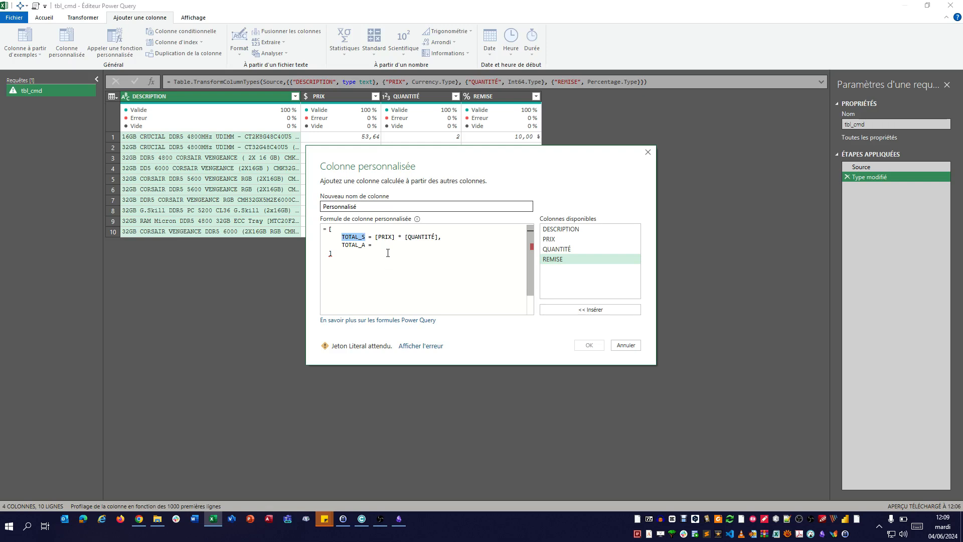
left_click(386, 246)
key("ctrl+v")
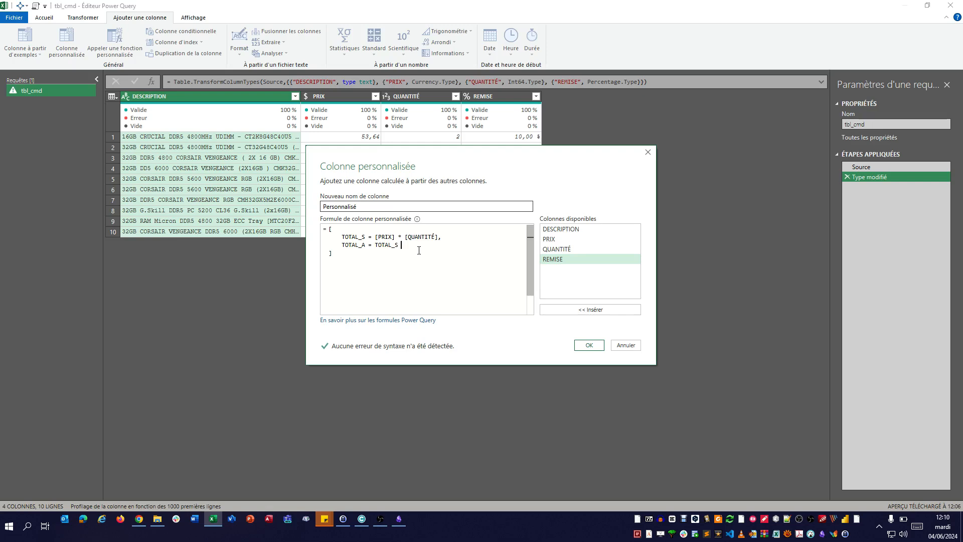
type("- (")
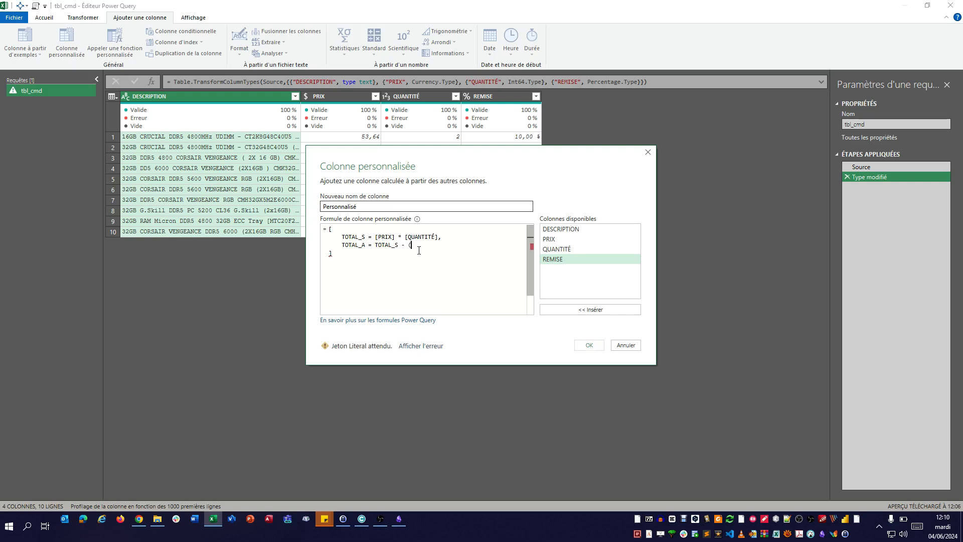
type(")")
key("ctrl+v")
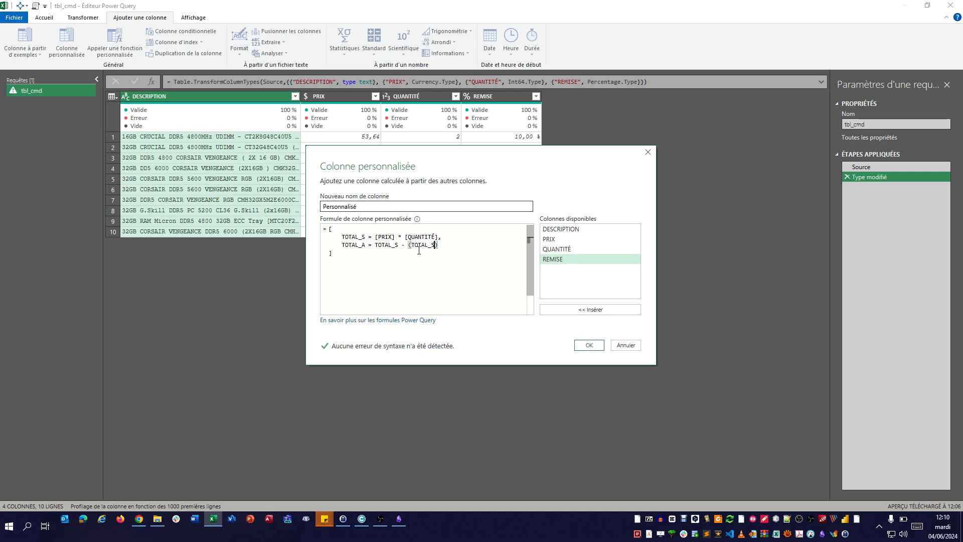
type("*")
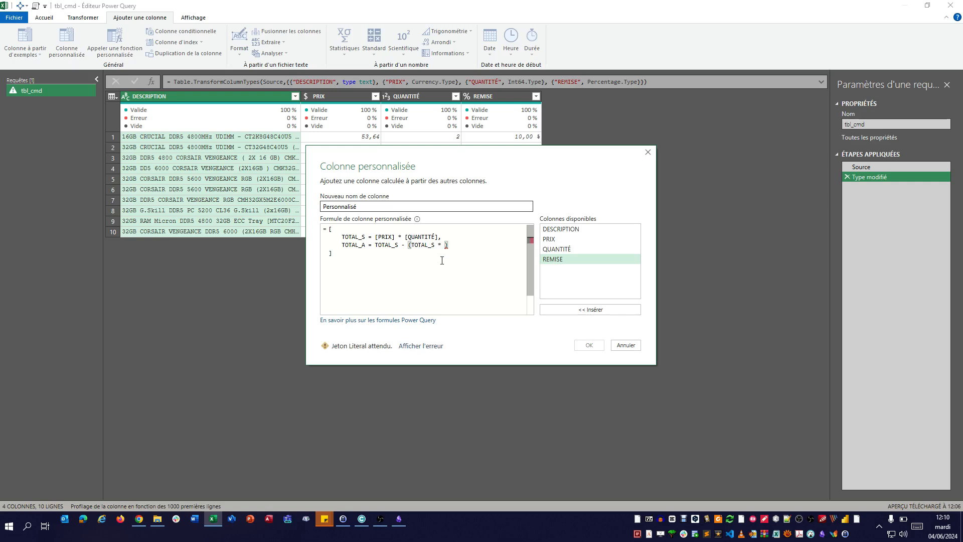
double_click(568, 260)
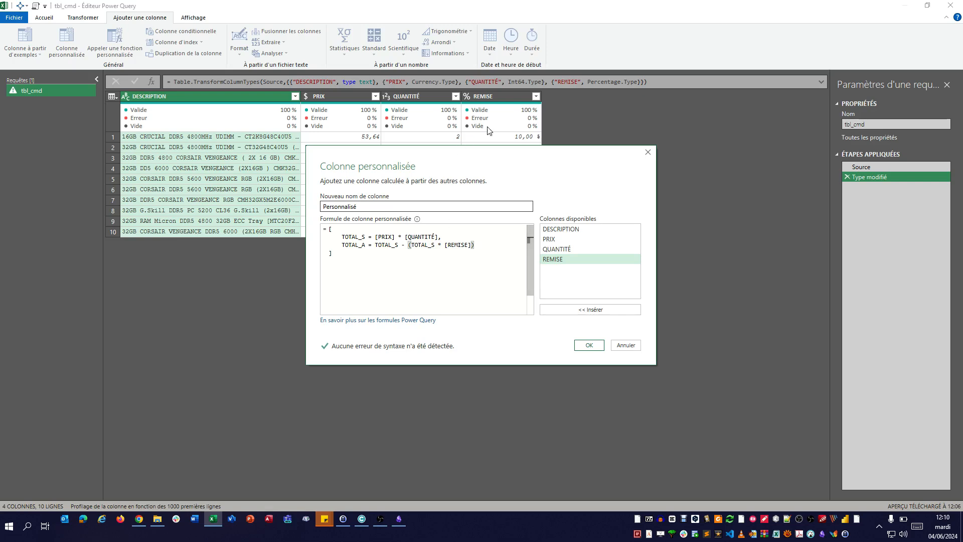
- Add the custom column under its default name Personnalisé and preview the first row's record in an enlarged preview area
left_click_drag(490, 149, 450, 182)
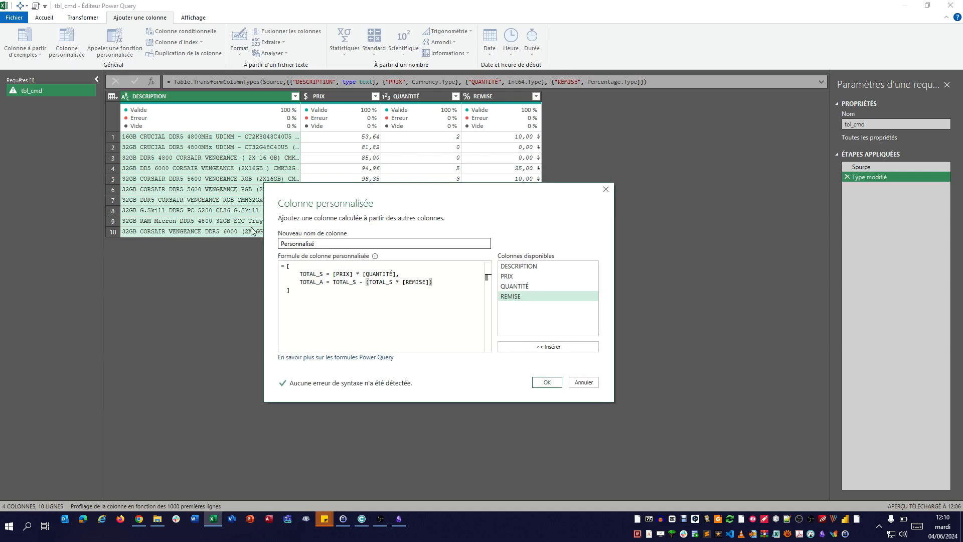
double_click(321, 274)
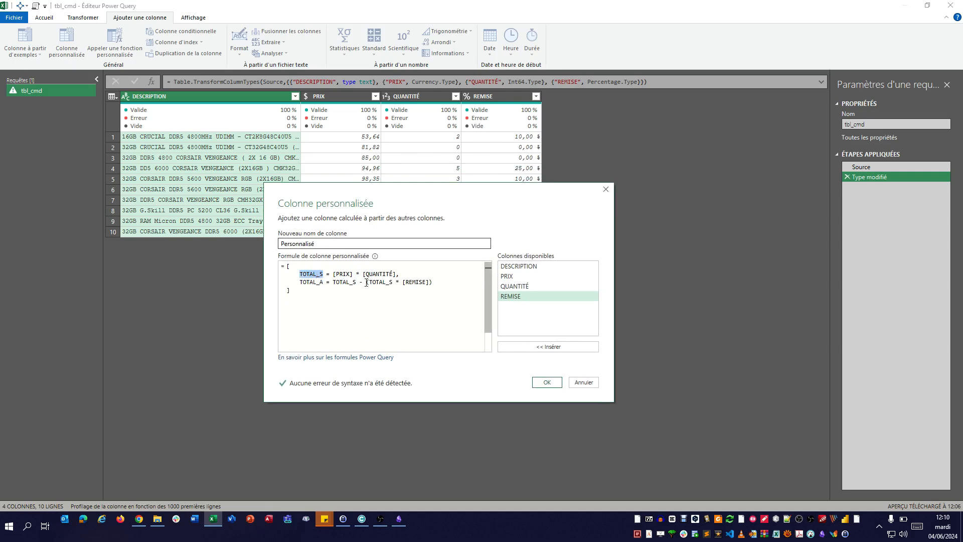
left_click(548, 383)
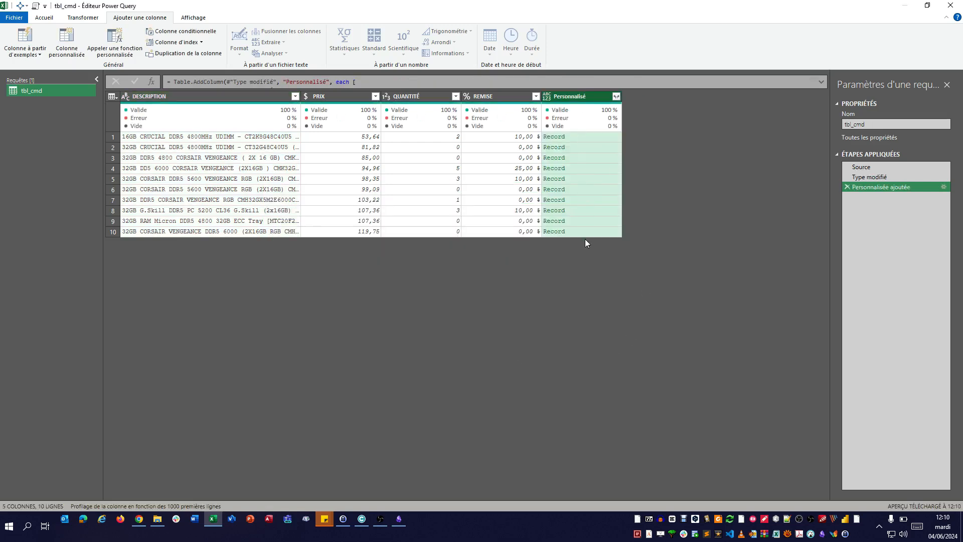
left_click(587, 137)
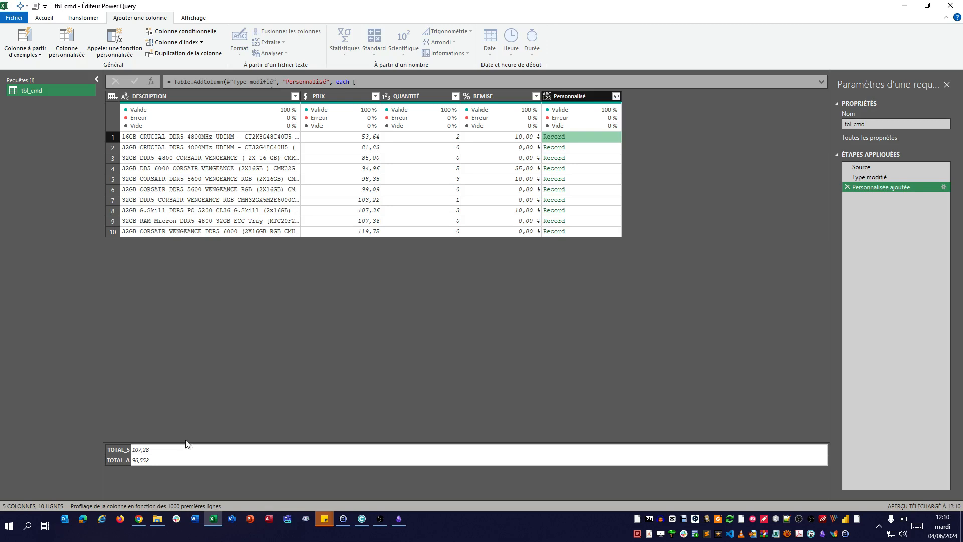
left_click_drag(187, 443, 200, 312)
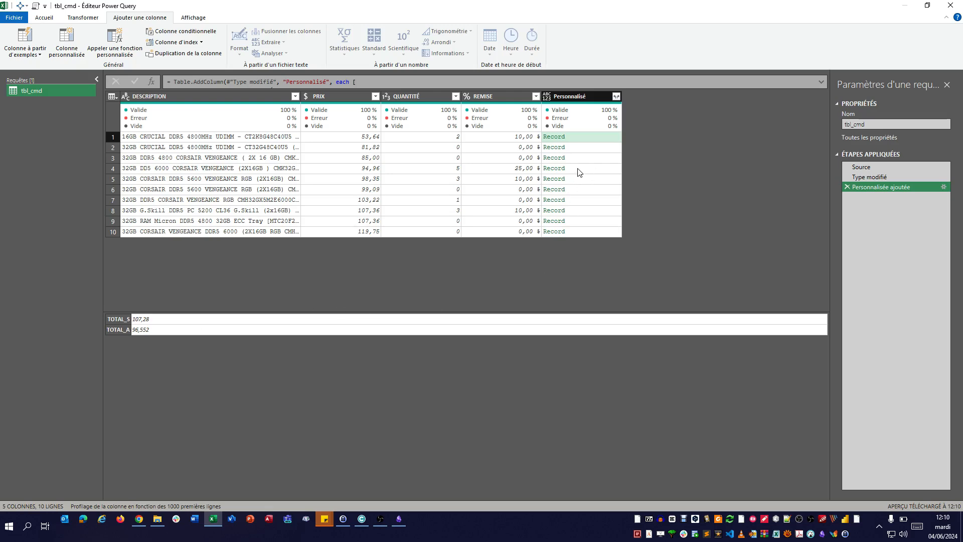
- Expand the Personnalisé records into the TOTAL_S and TOTAL_A columns without using the original column name as prefix
left_click(616, 97)
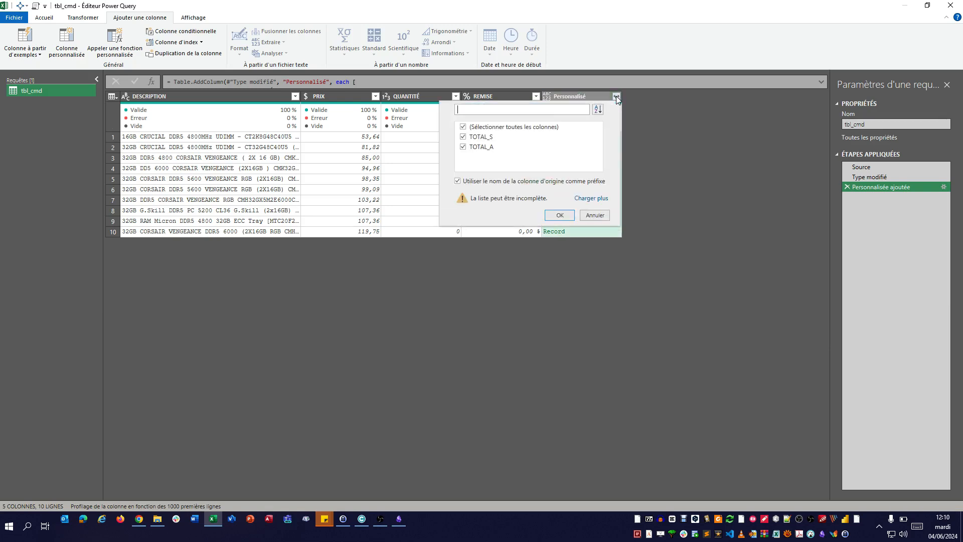
left_click(512, 181)
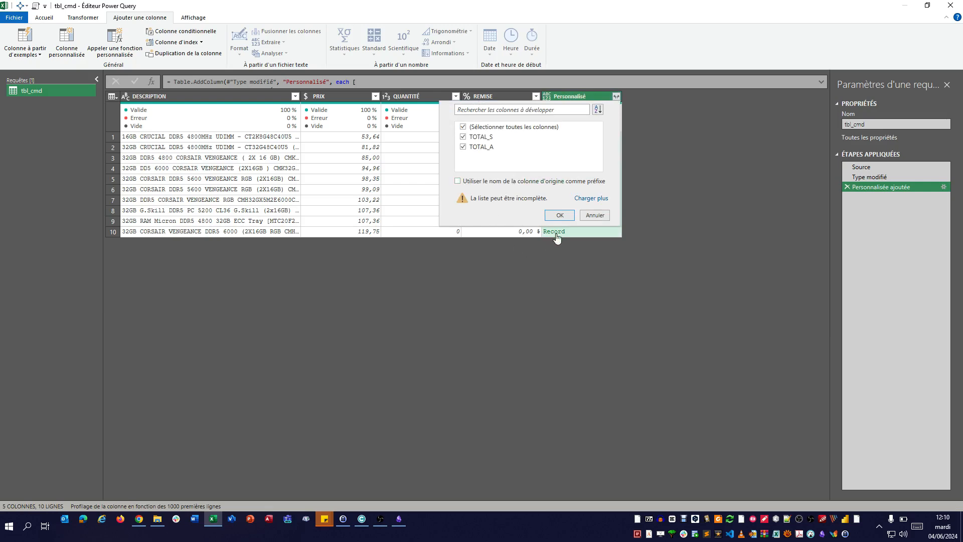
left_click(560, 215)
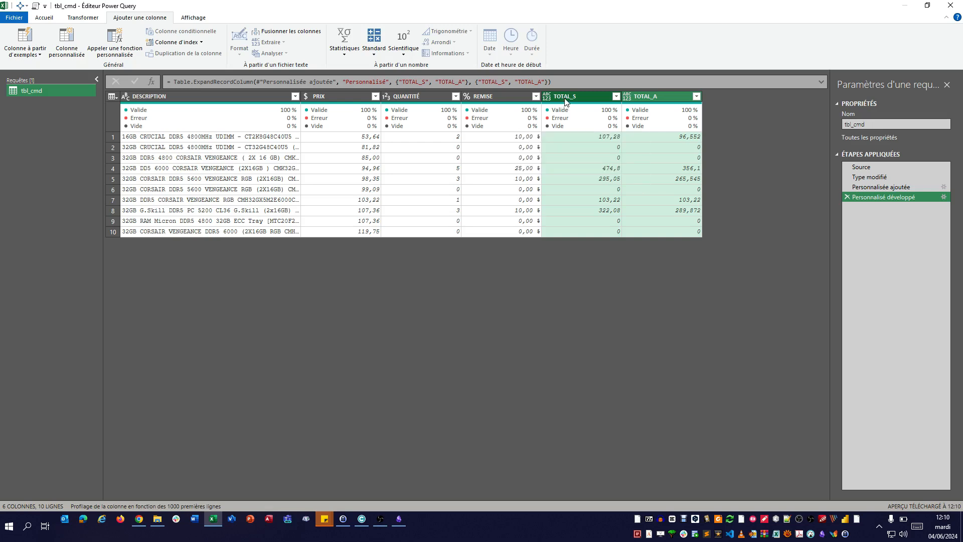
- Change the data type of the TOTAL_S and TOTAL_A columns to currency
right_click(652, 97)
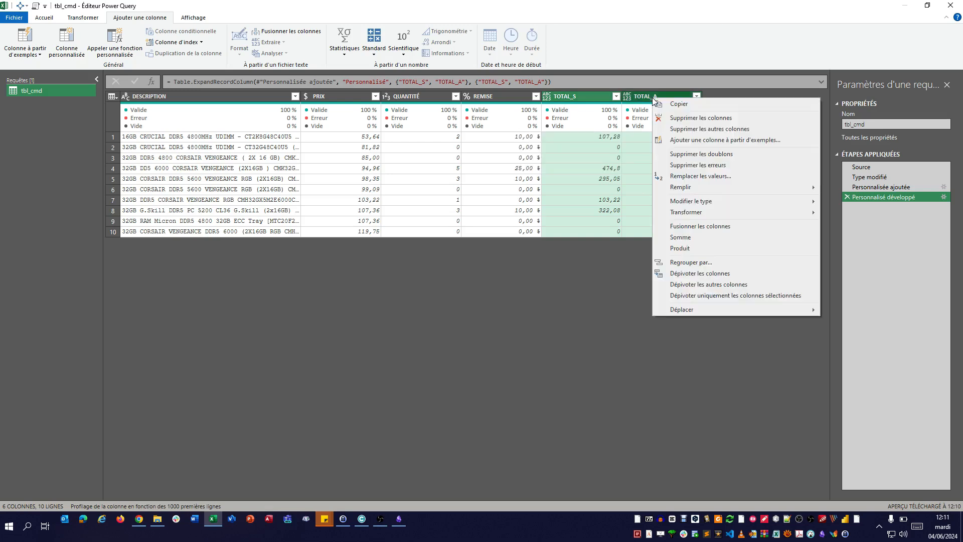
mouse_move(705, 201)
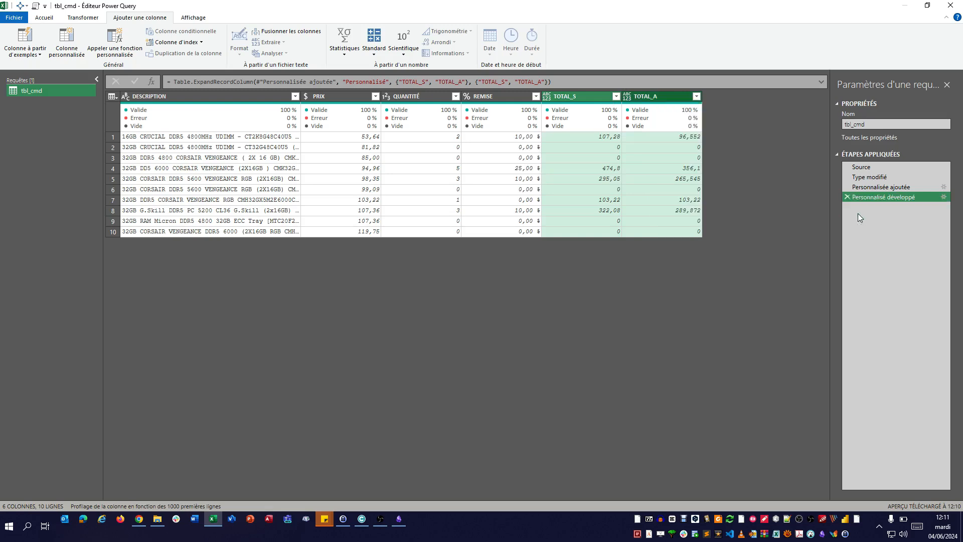
left_click(860, 212)
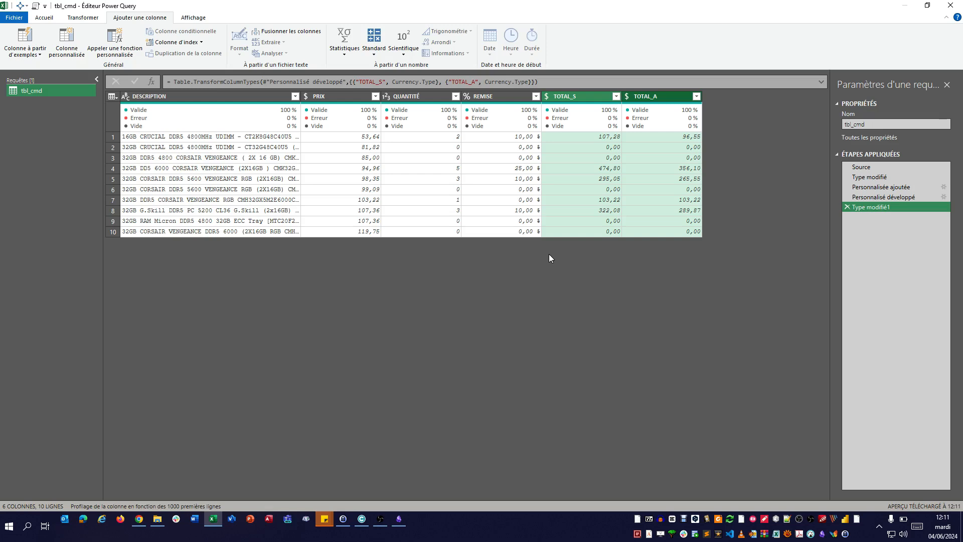
- Display the full formula of the Personnalisée ajoutée step and examine the opening bracket of its record
left_click(880, 186)
left_click(821, 82)
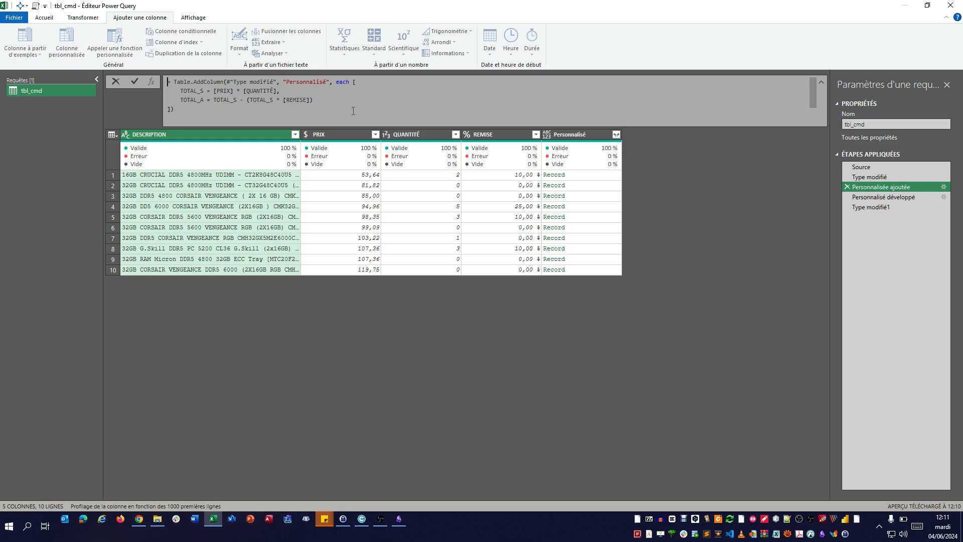
left_click(353, 82)
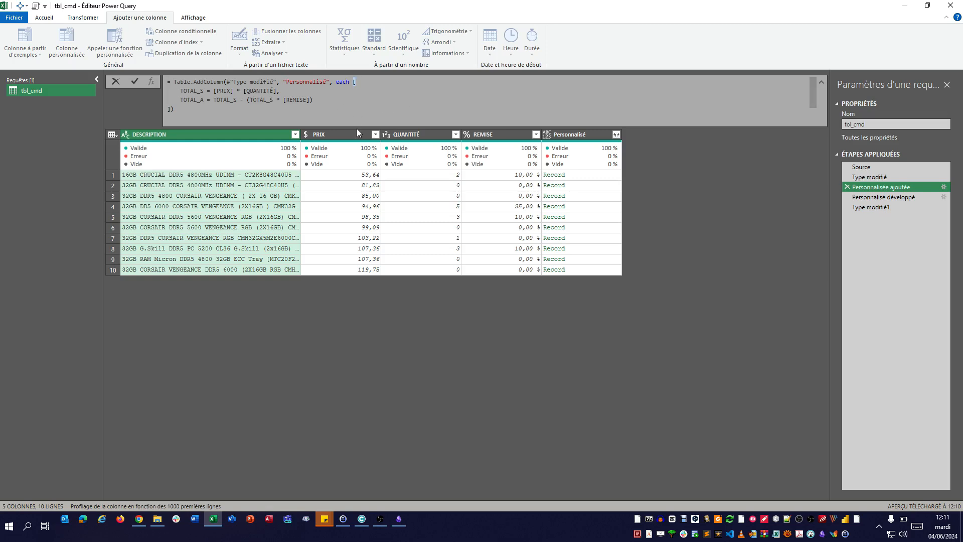